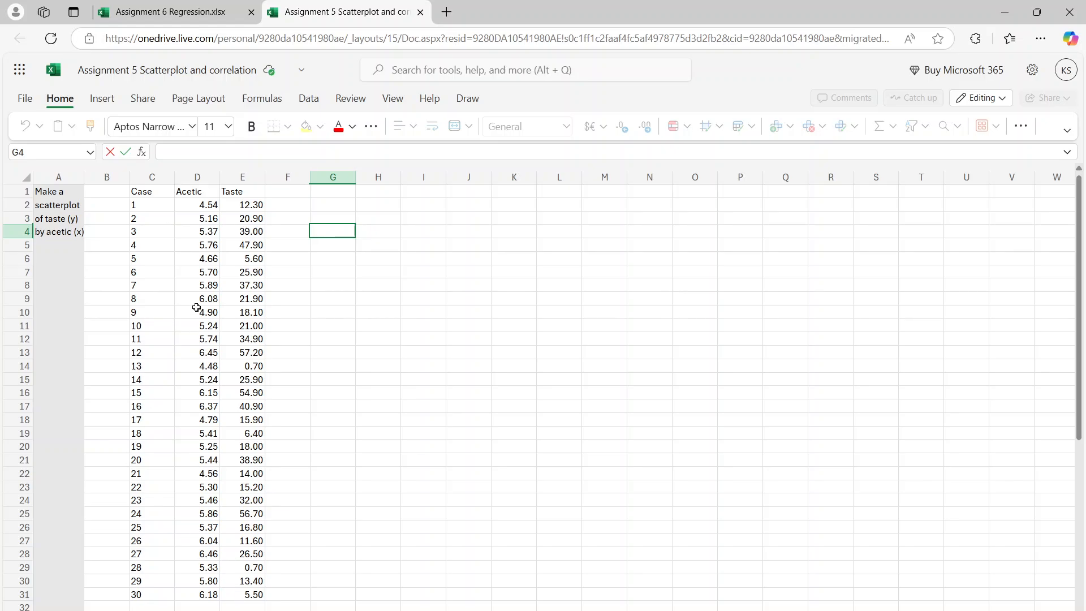
click(236, 594)
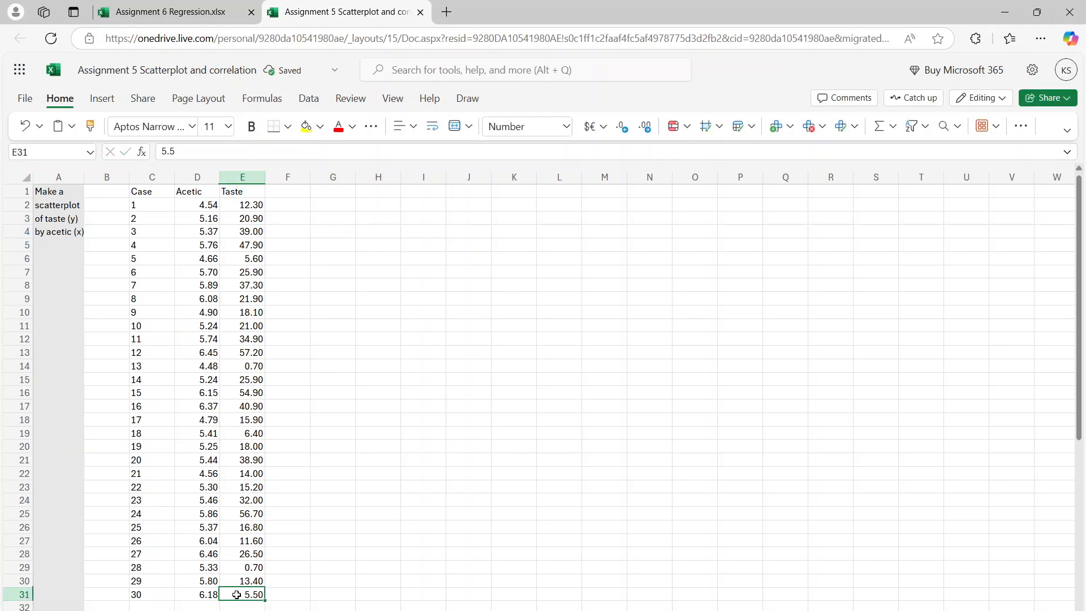
drag(237, 594, 197, 192)
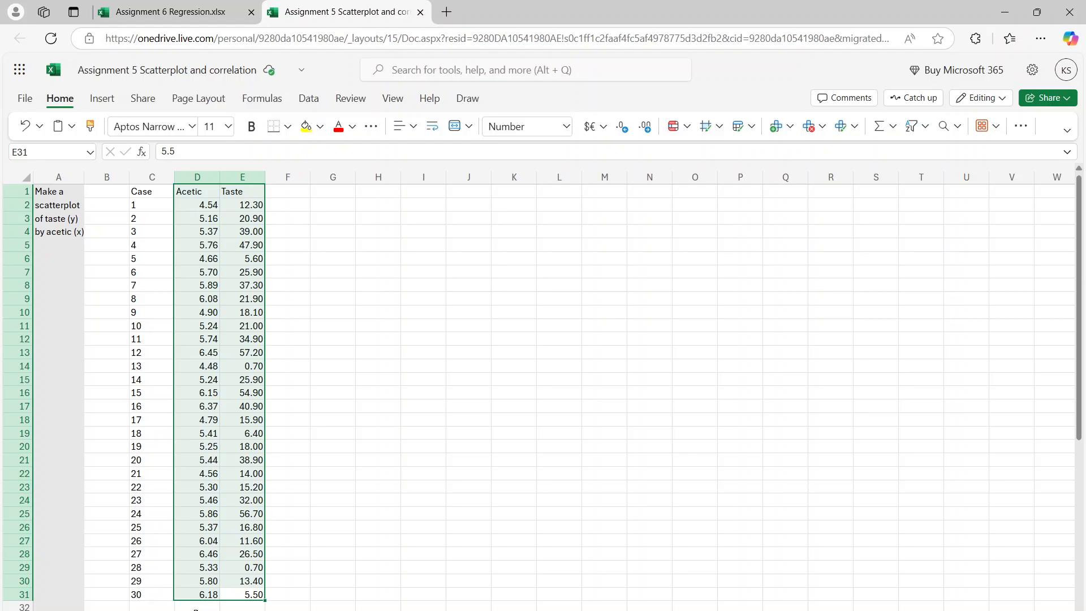
click(200, 176)
drag(200, 175, 242, 173)
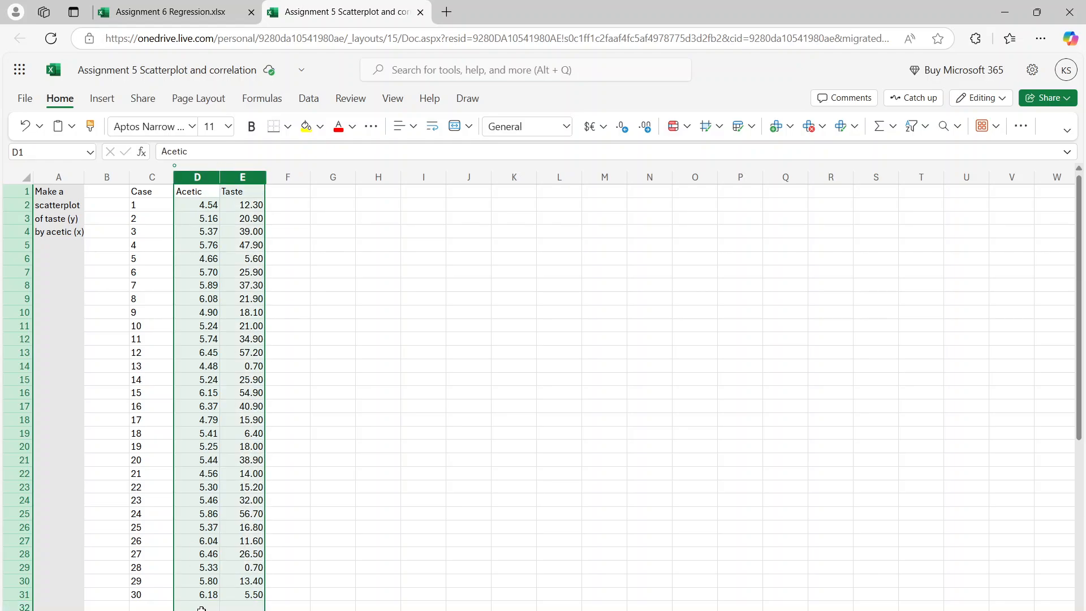
Insert a markers-only scatter chart from the Acetic and Taste data in D1:E31 and move it up beside the data.
drag(234, 593, 203, 185)
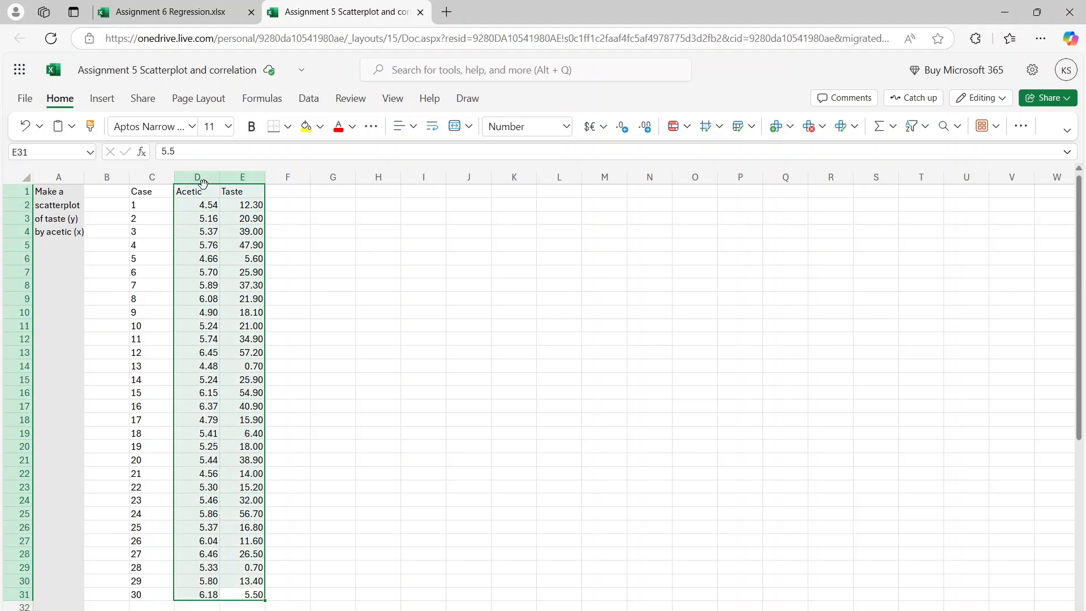
click(106, 101)
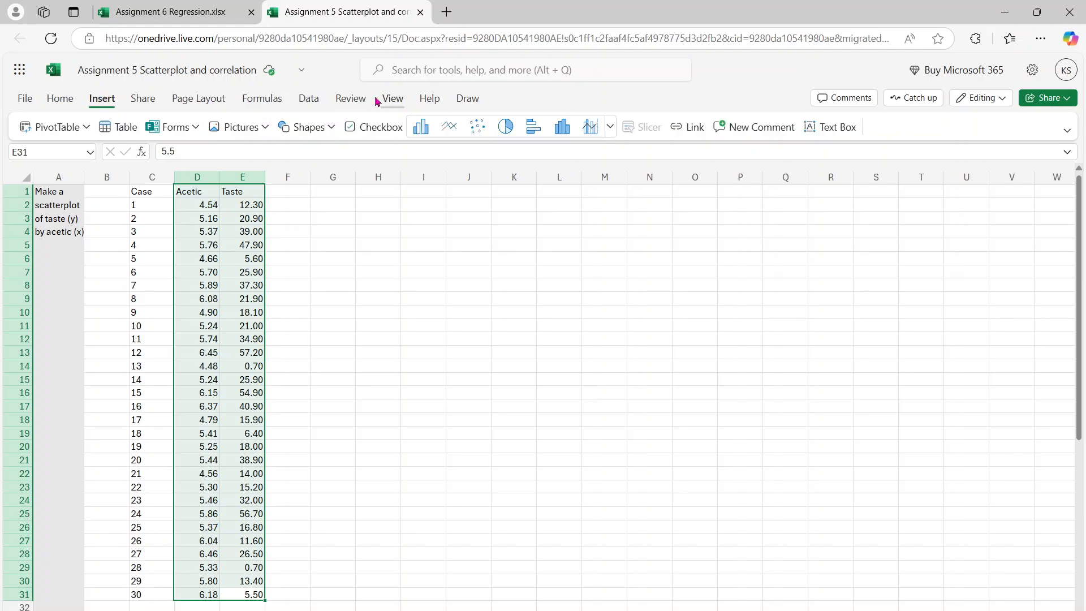
click(610, 131)
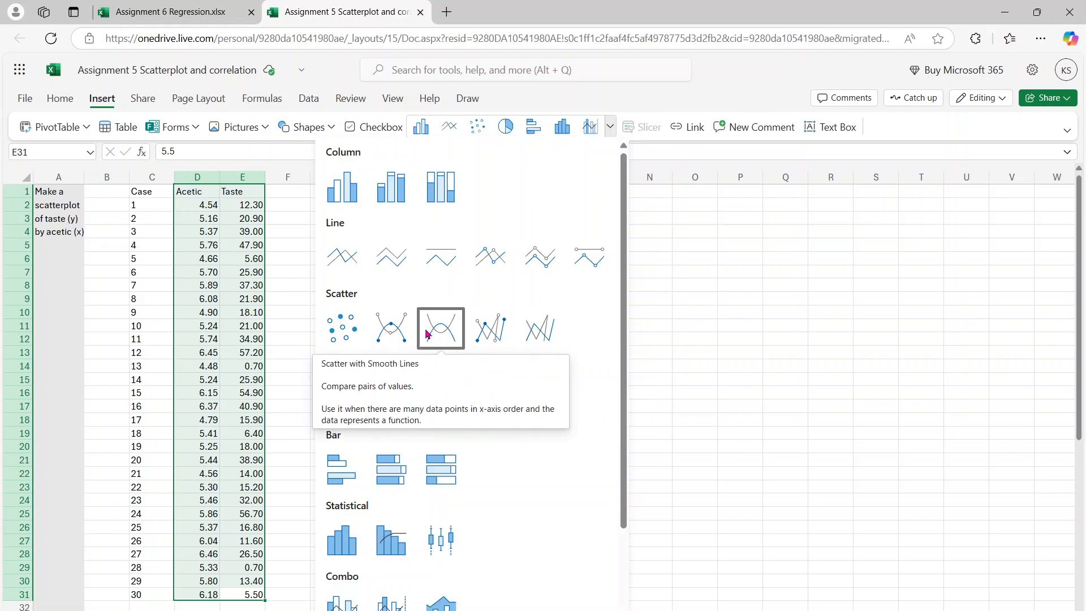
click(334, 341)
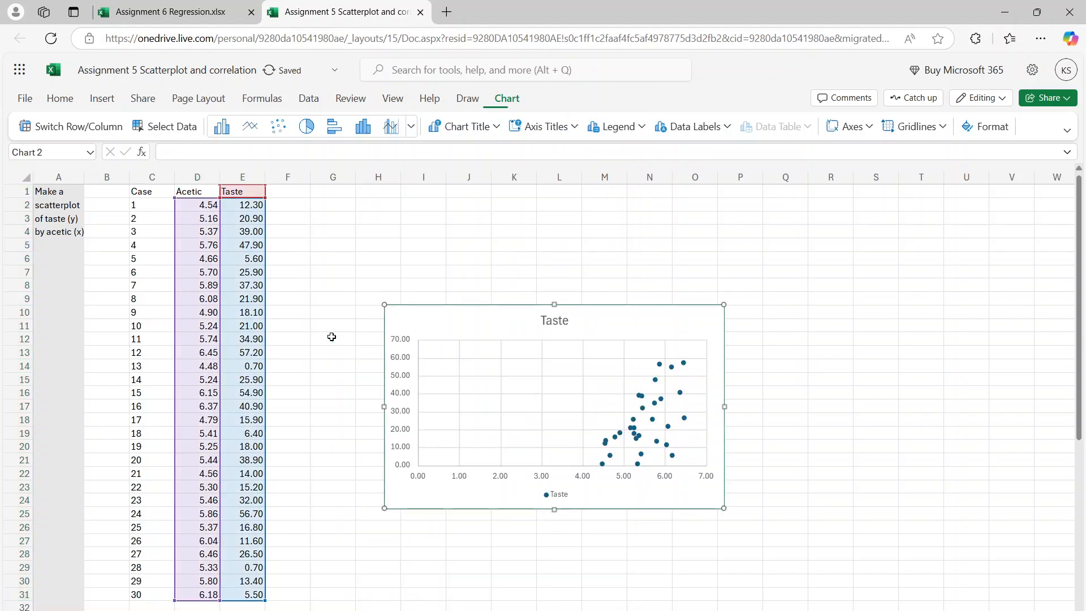
drag(397, 329, 311, 245)
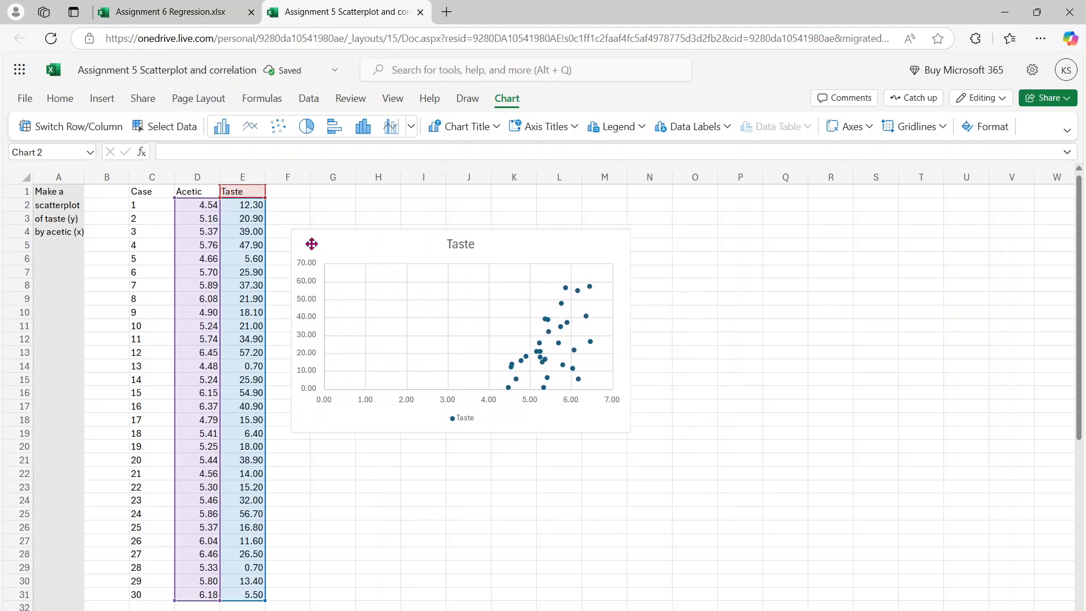
Change the chart title to "Taste vs Acetic" and remove the chart's legend.
click(452, 249)
double_click(459, 247)
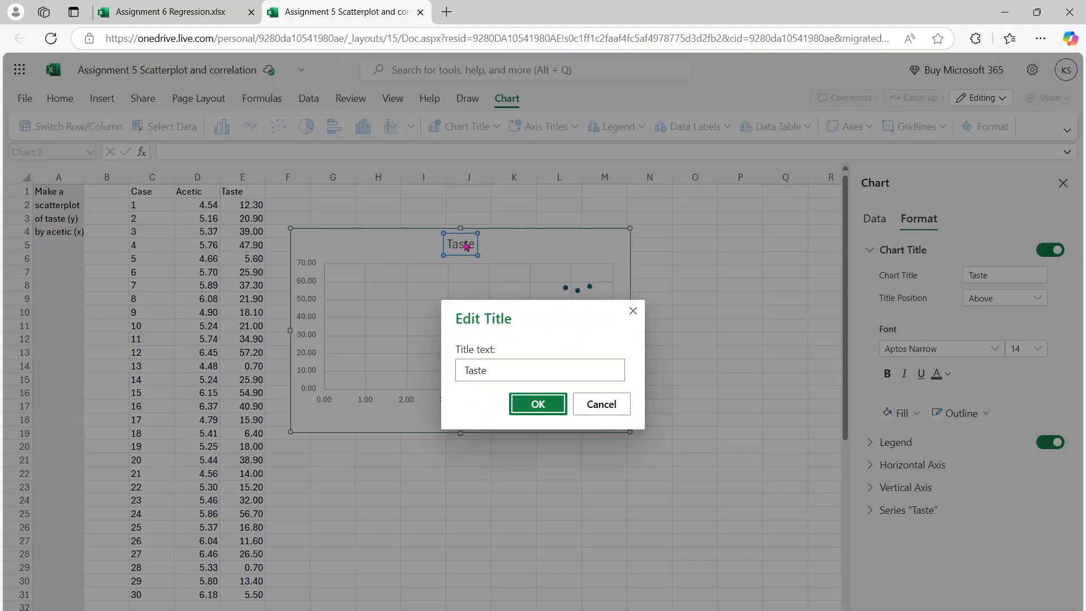
click(502, 363)
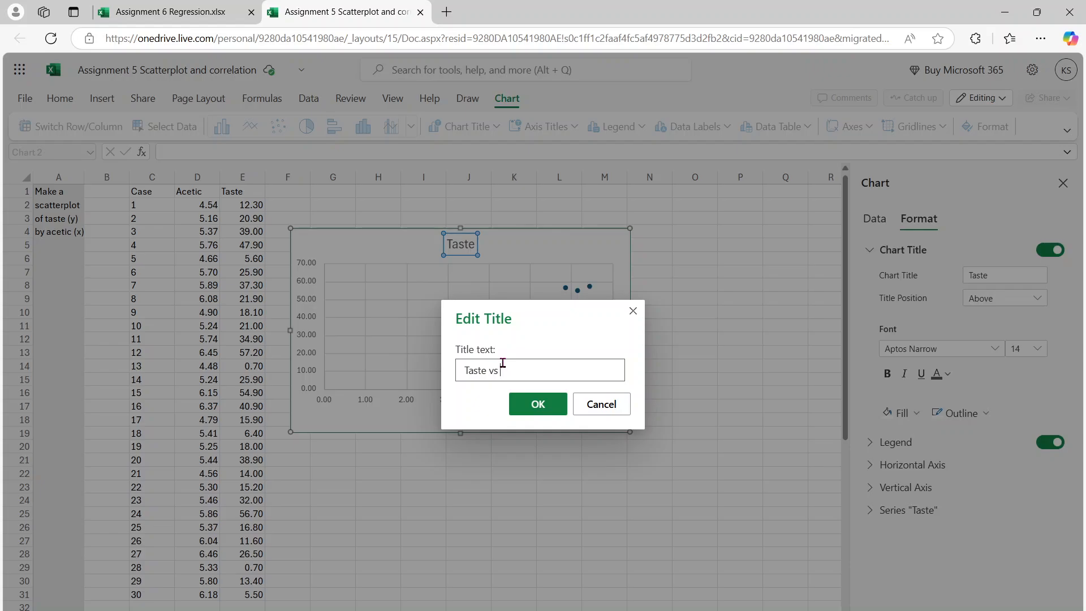
key(Return)
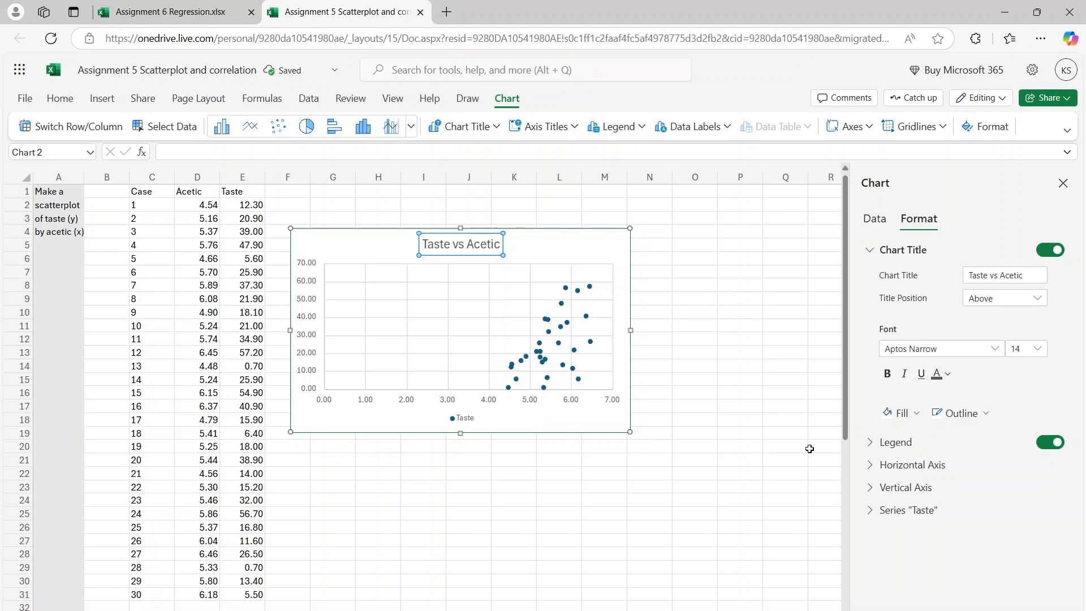
click(1050, 443)
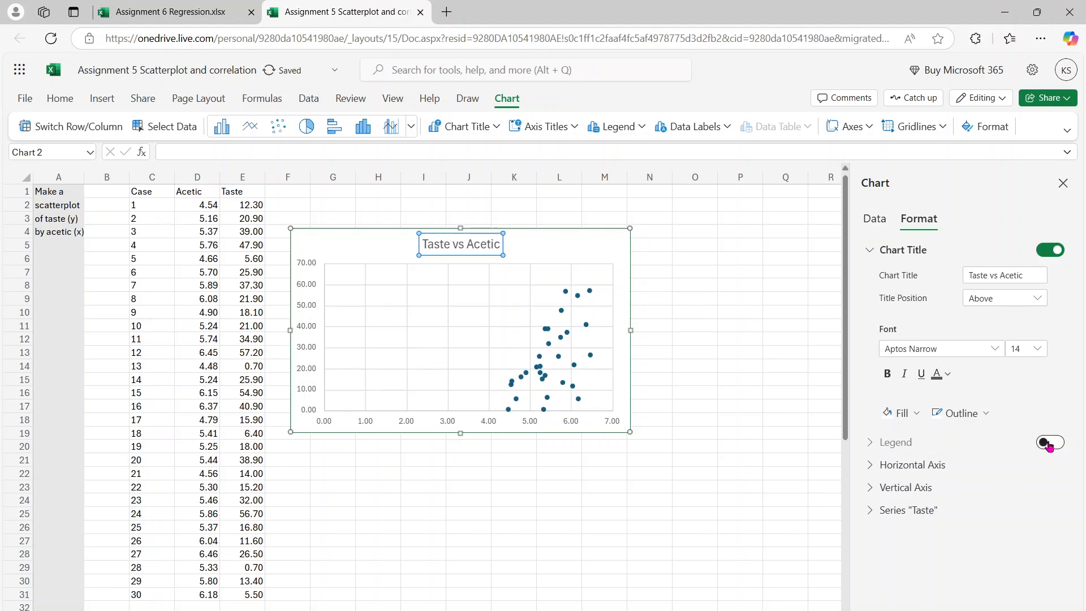
Enlarge the scatter chart slightly and add a vertical axis title reading "Taste".
drag(626, 432, 656, 467)
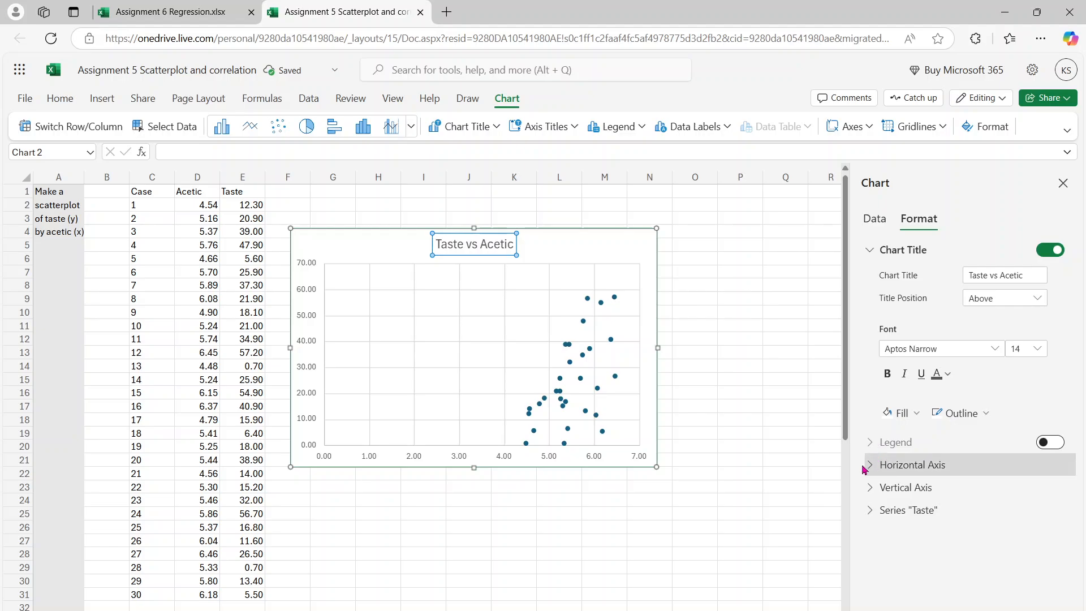
click(300, 391)
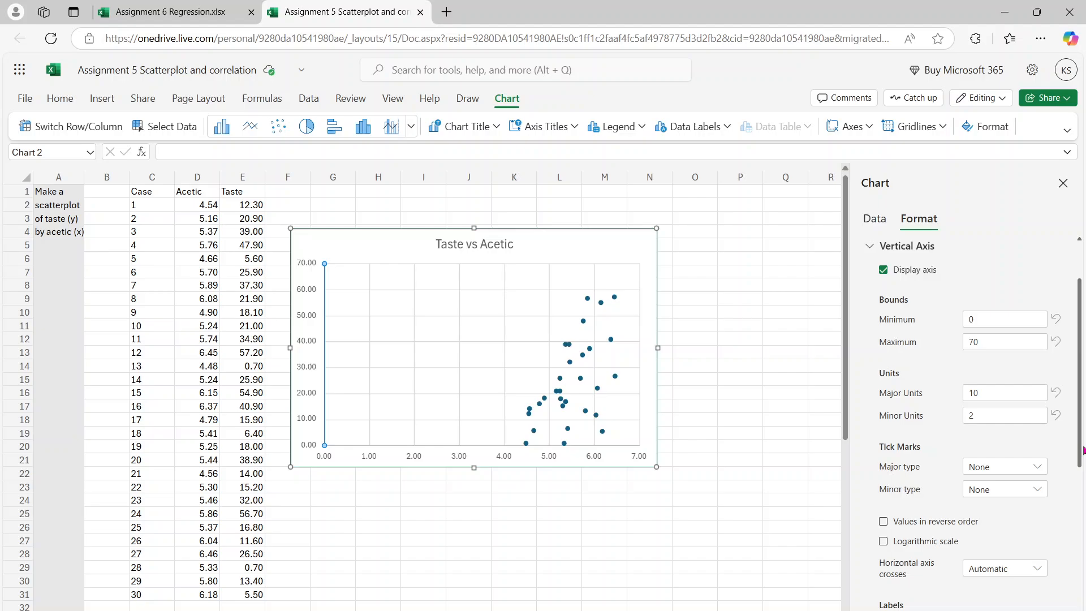
drag(1078, 452, 1082, 551)
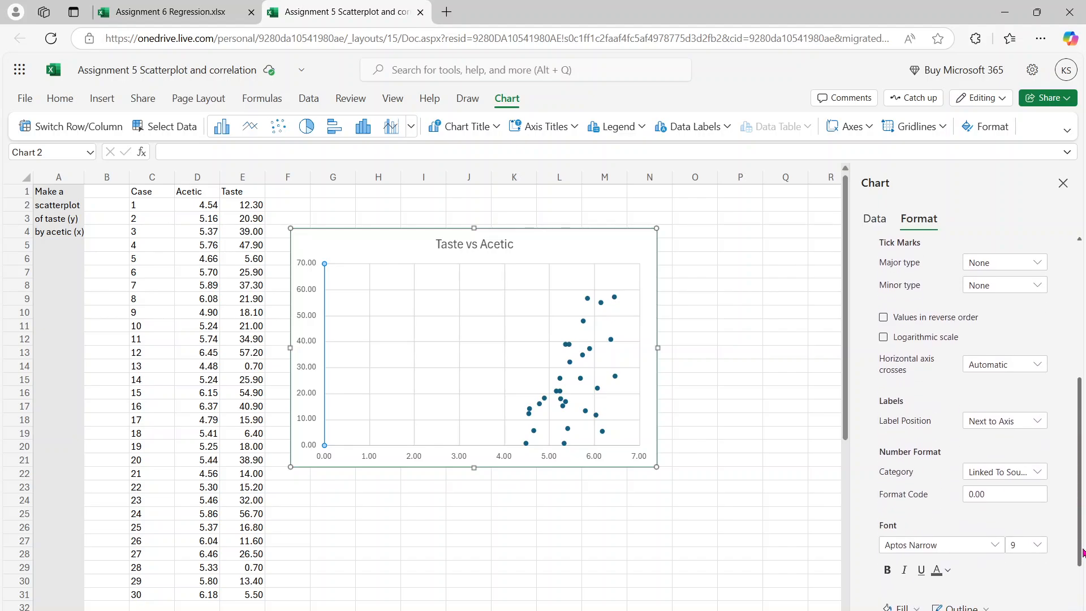
scroll(1074, 554, down, 3)
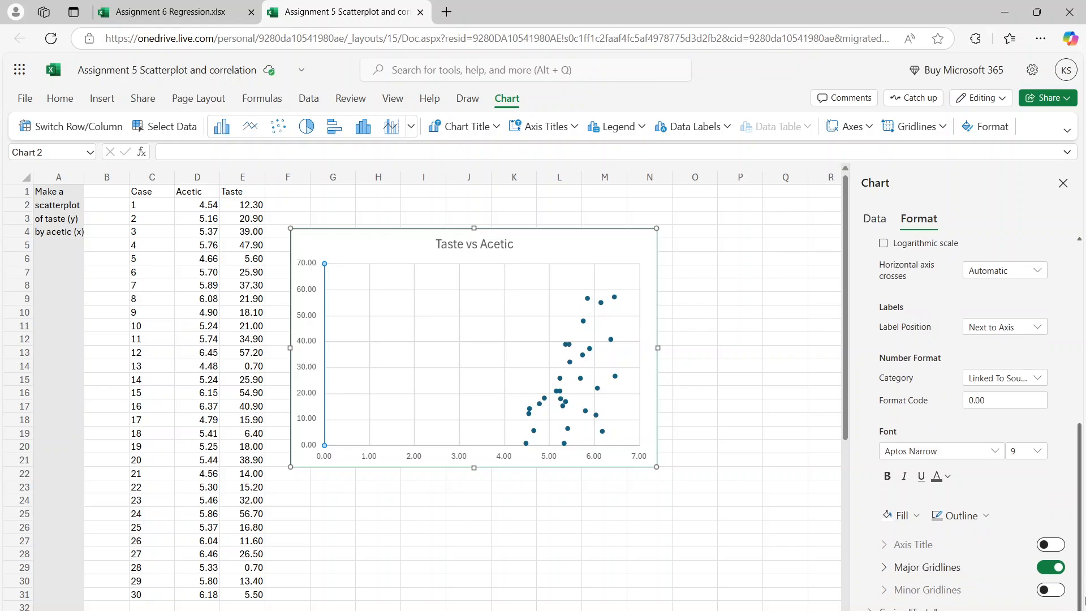
click(1050, 544)
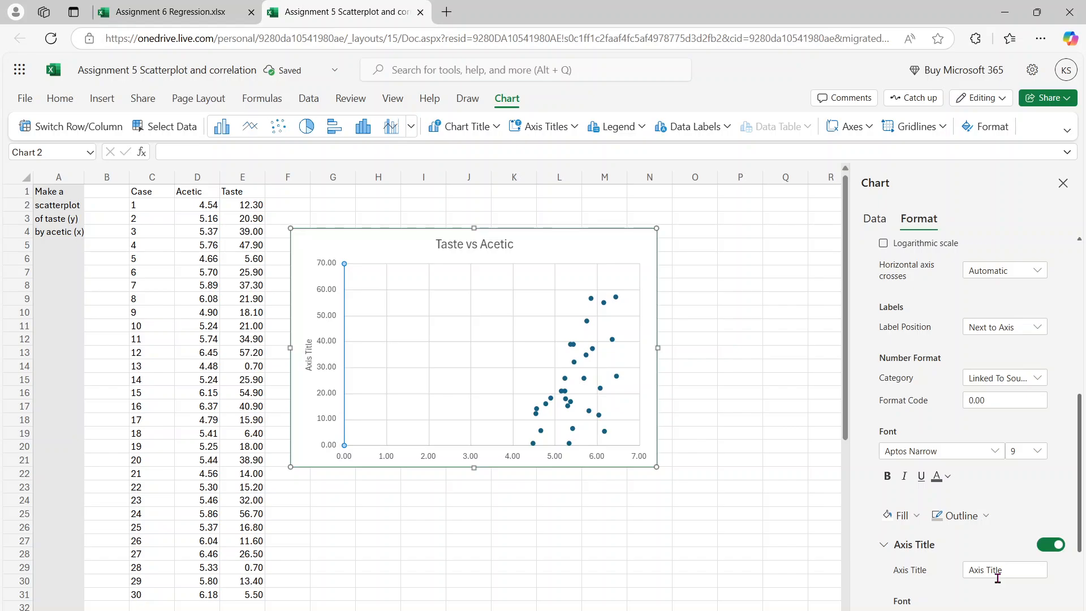
click(970, 572)
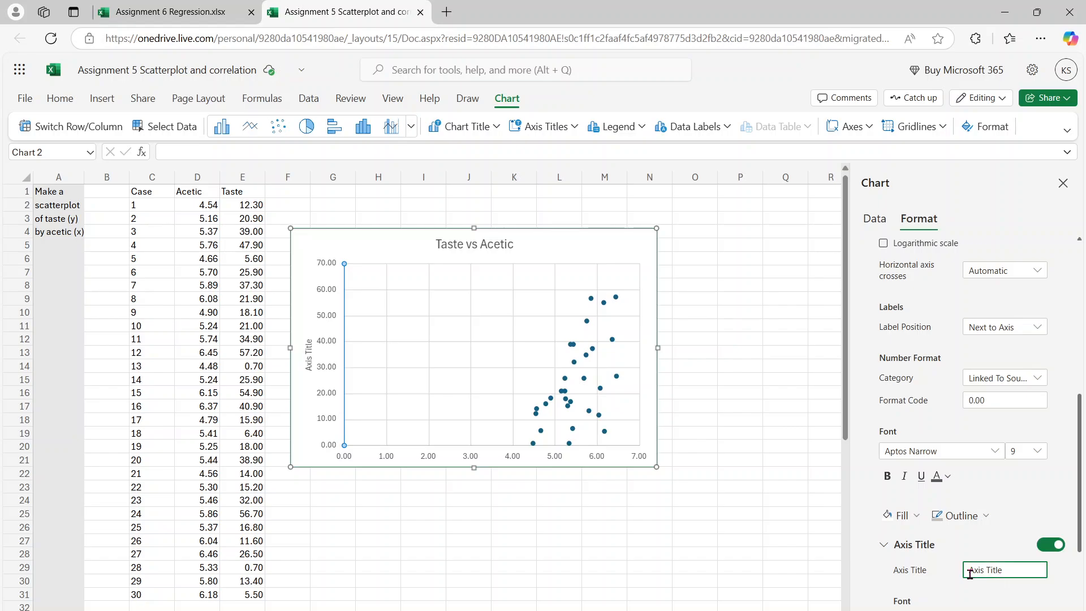
text(Taste)
drag(1022, 570, 972, 569)
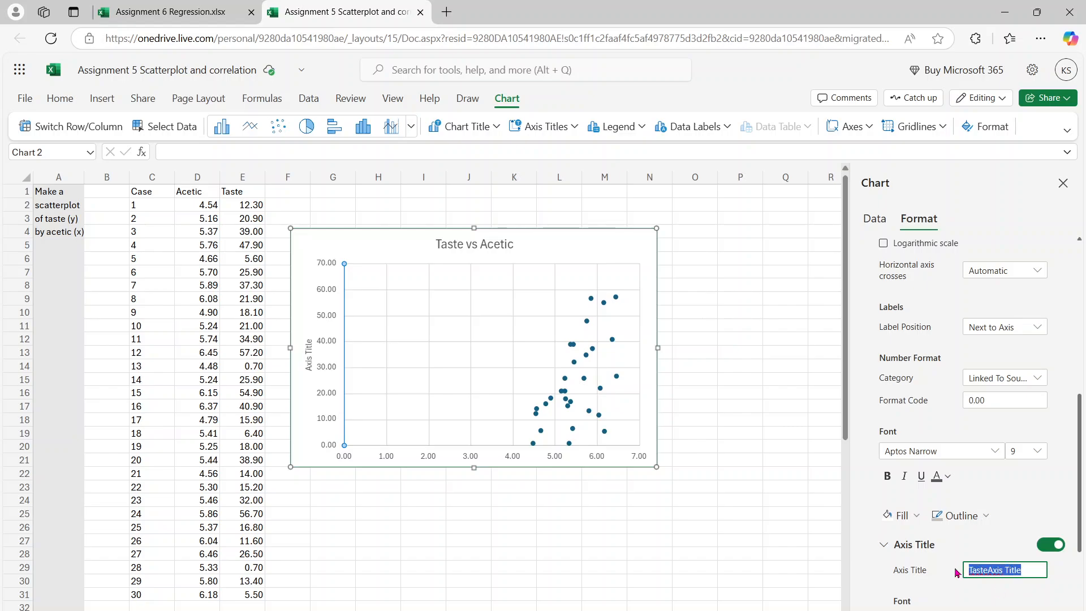
text(Taste)
scroll(1081, 533, down, 3)
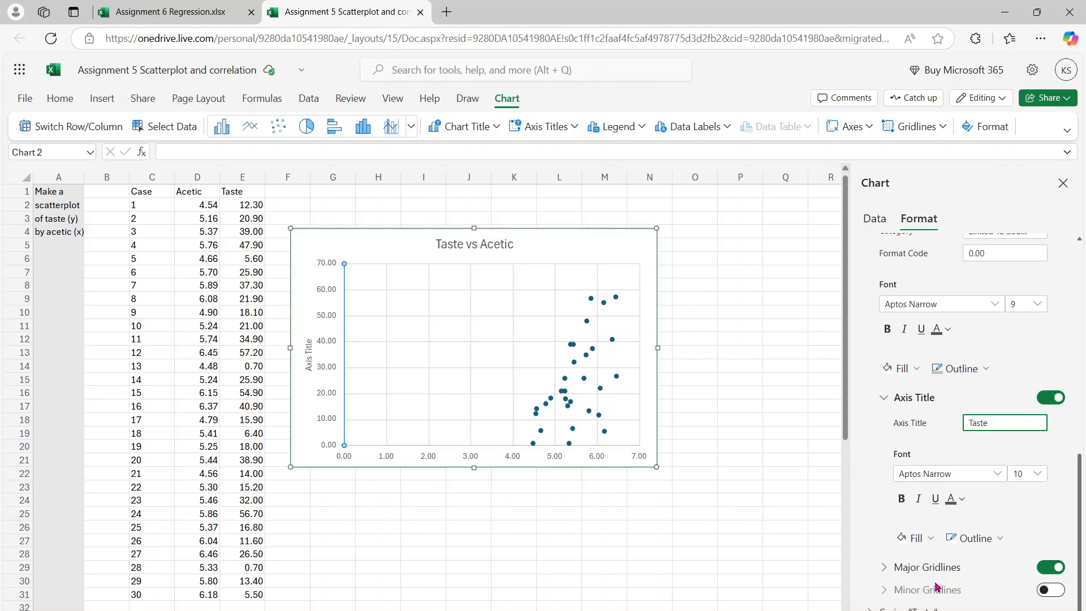
click(1001, 452)
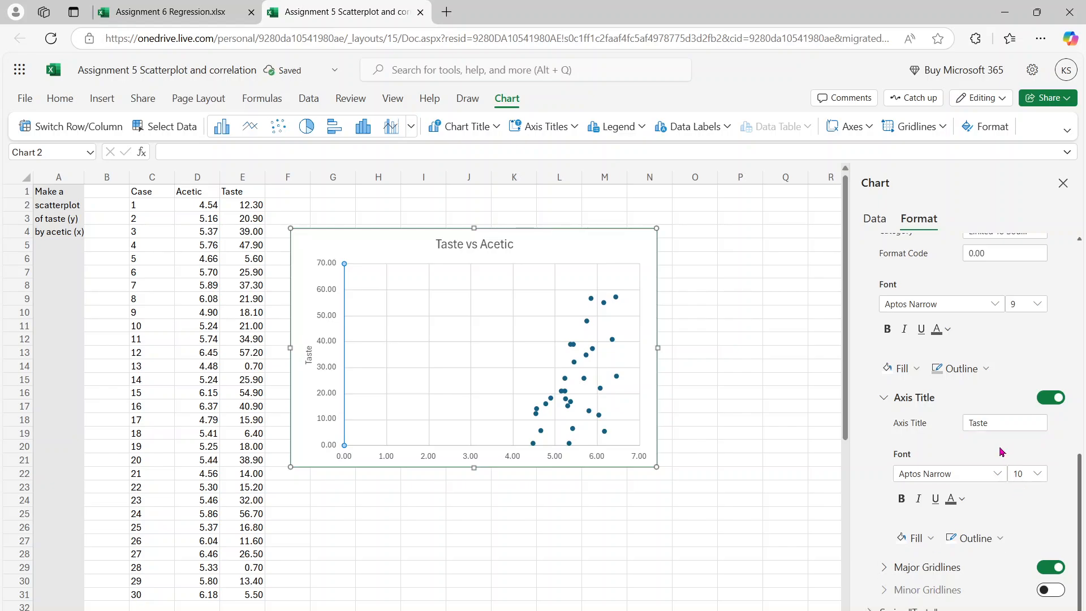
Set the horizontal axis minimum bound to 4 and enlarge the chart further from its lower corner.
click(1079, 344)
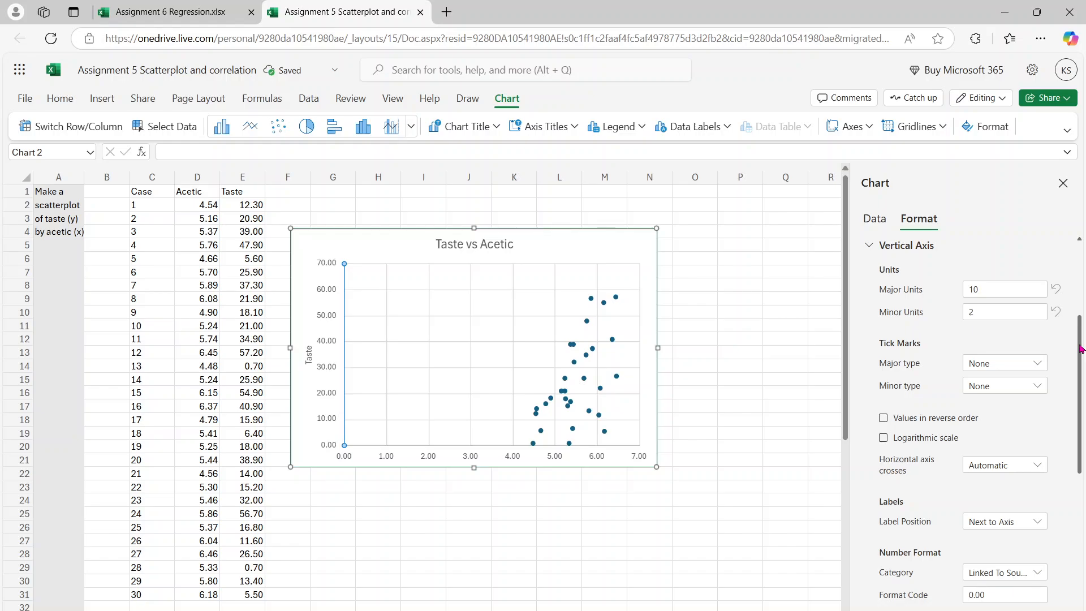
drag(1080, 345, 1075, 273)
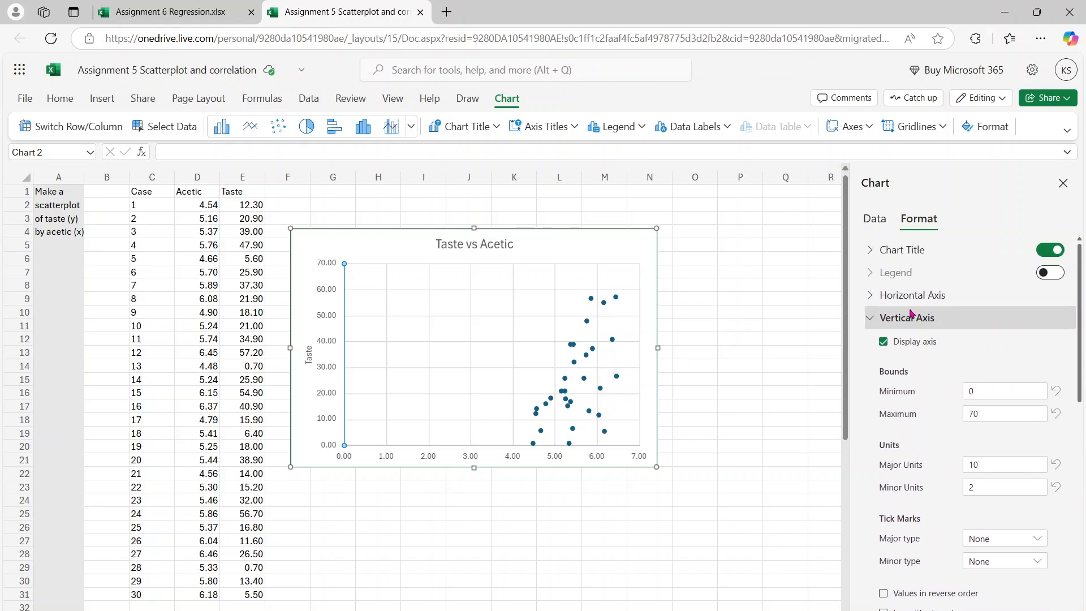
click(872, 296)
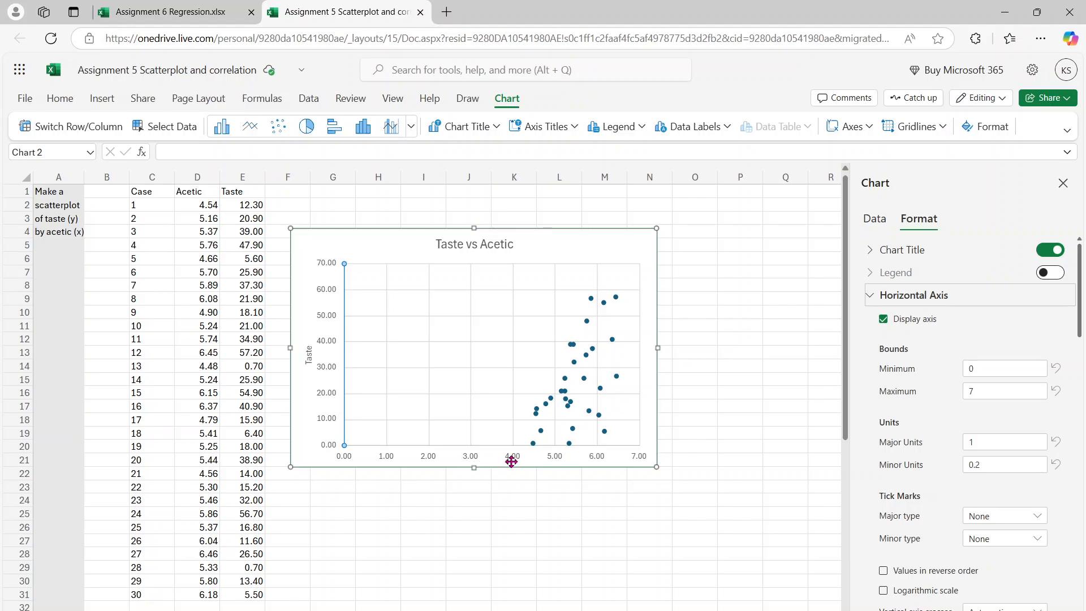
click(994, 372)
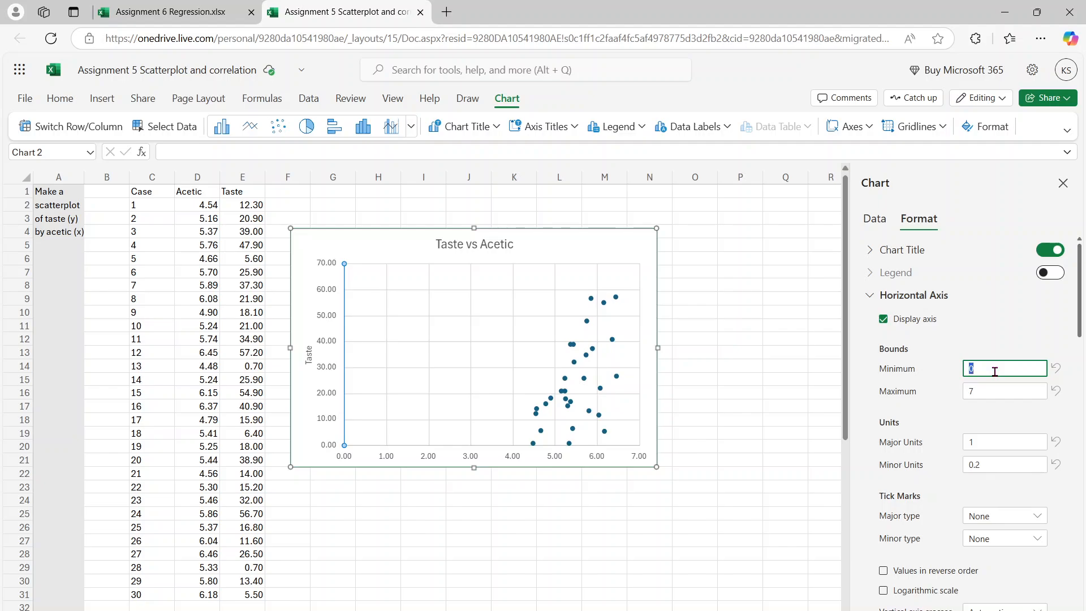
key(Return)
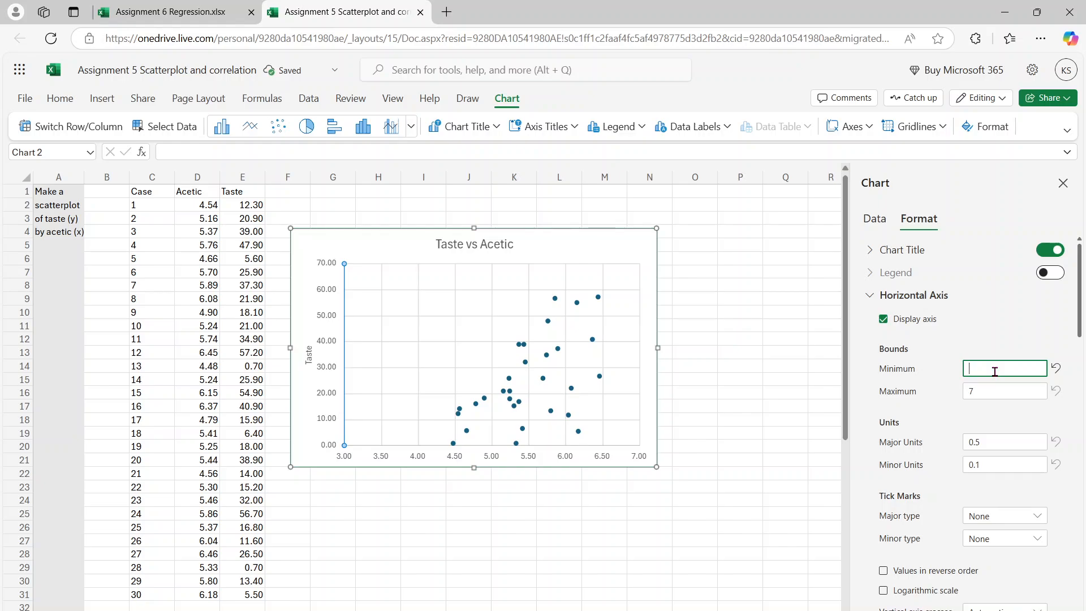
key(Return)
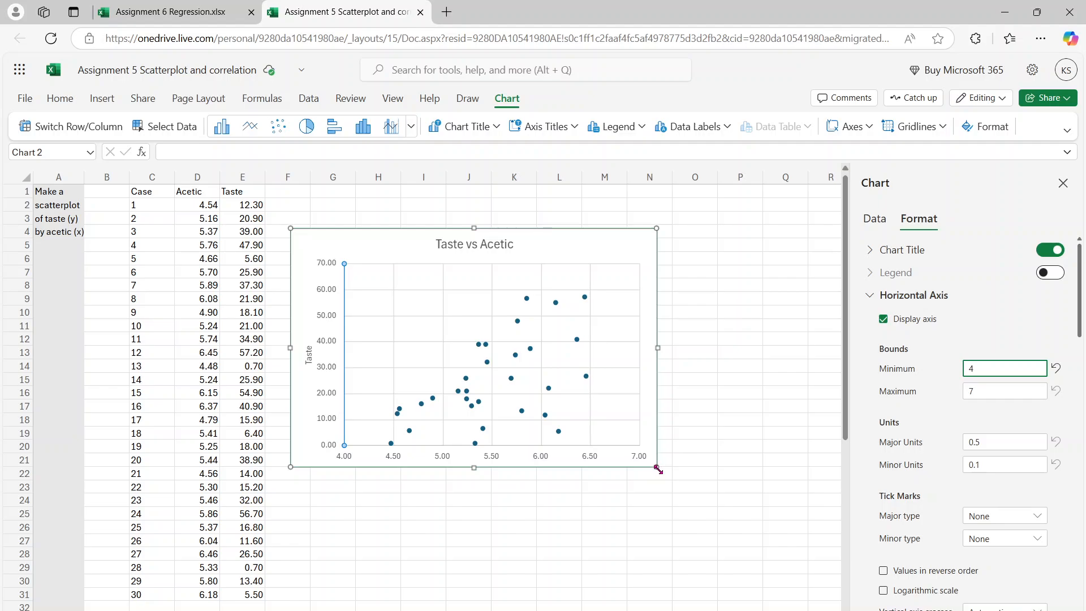
drag(653, 470, 717, 512)
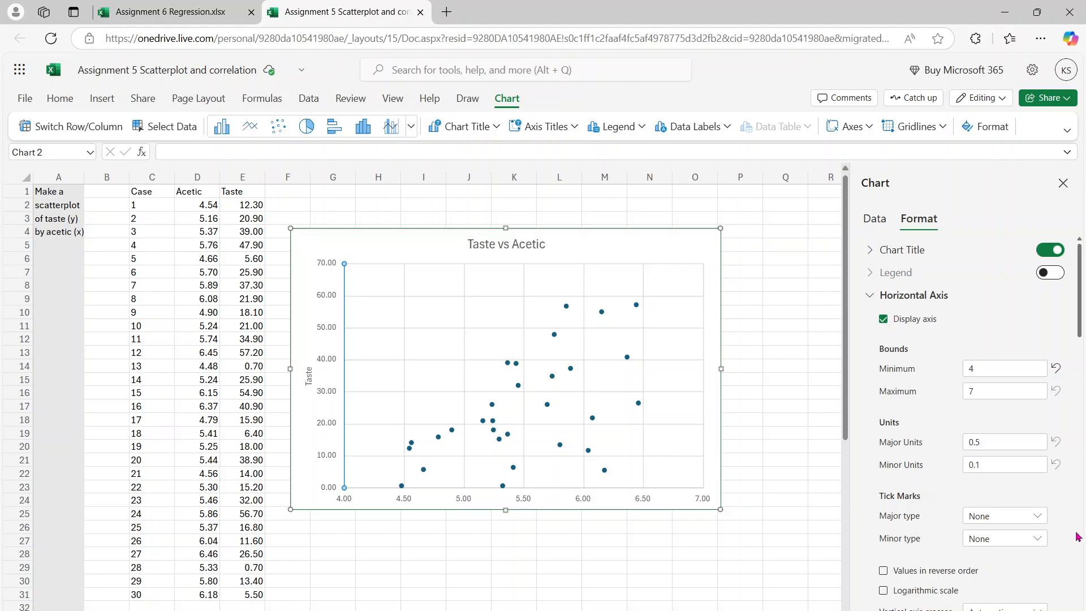
Add a horizontal axis title to the scatter chart reading "Acetic".
scroll(1076, 536, down, 6)
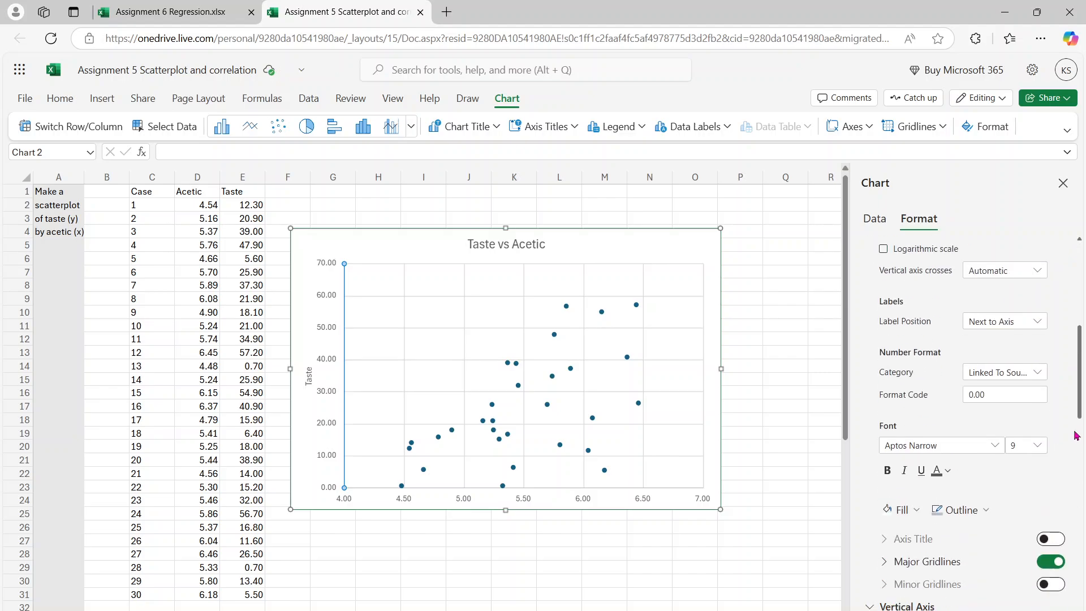
click(1058, 540)
double_click(1004, 566)
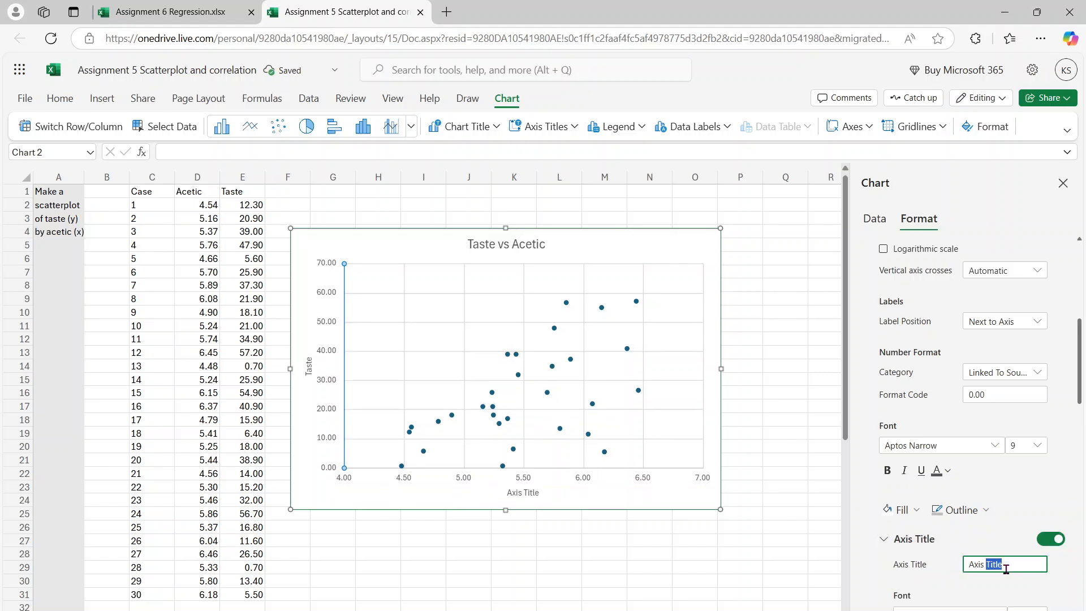
key(BackSpace)
key(BackSpace)
key(BackSpace)
key(BackSpace)
key(BackSpace)
key(BackSpace)
text(Acetic)
click(860, 519)
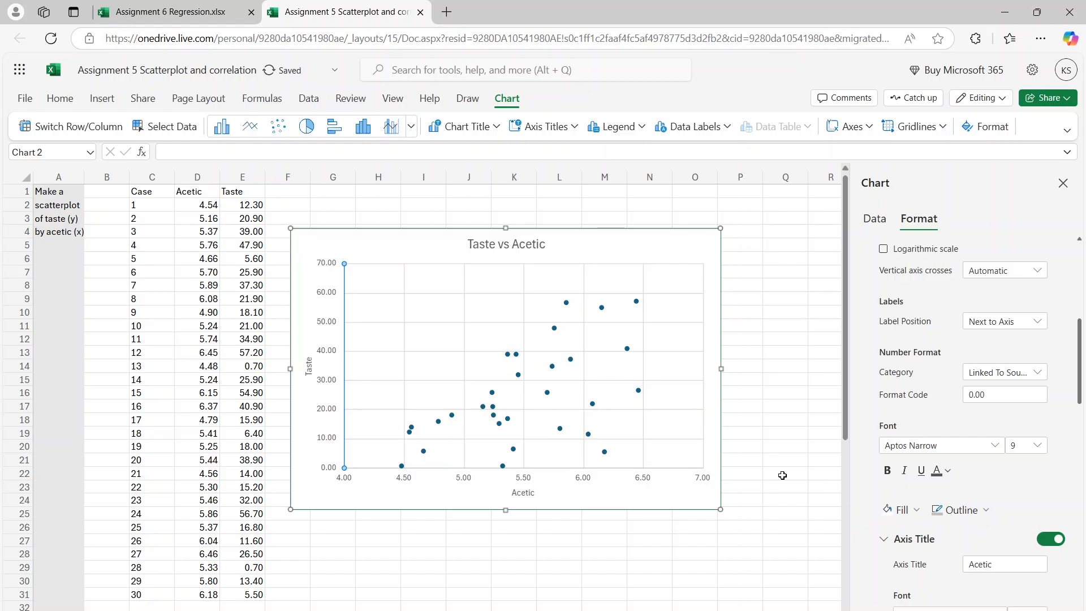
click(584, 407)
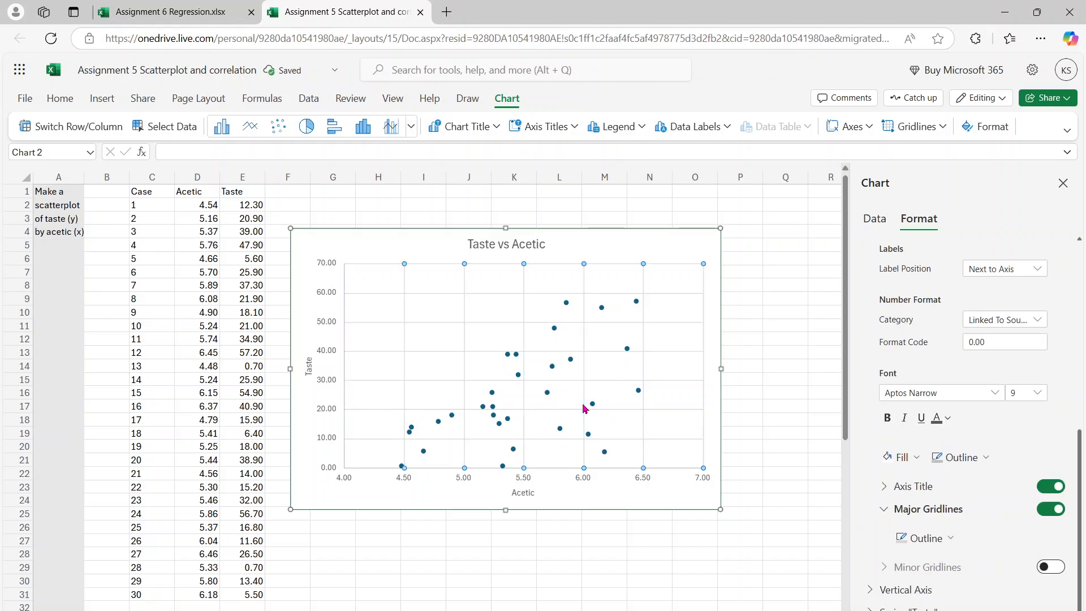
click(552, 371)
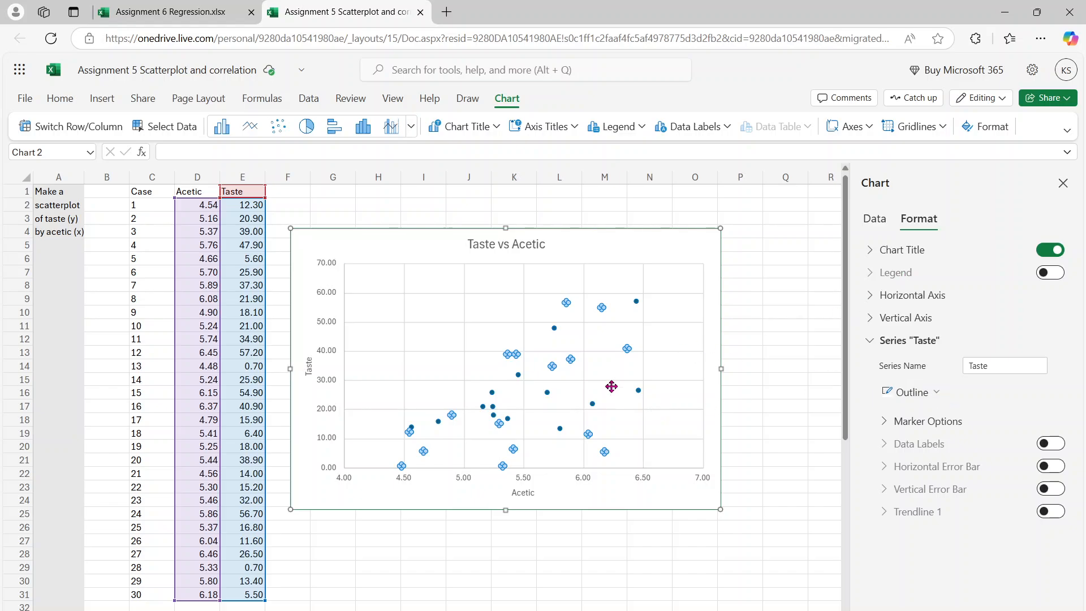
click(567, 563)
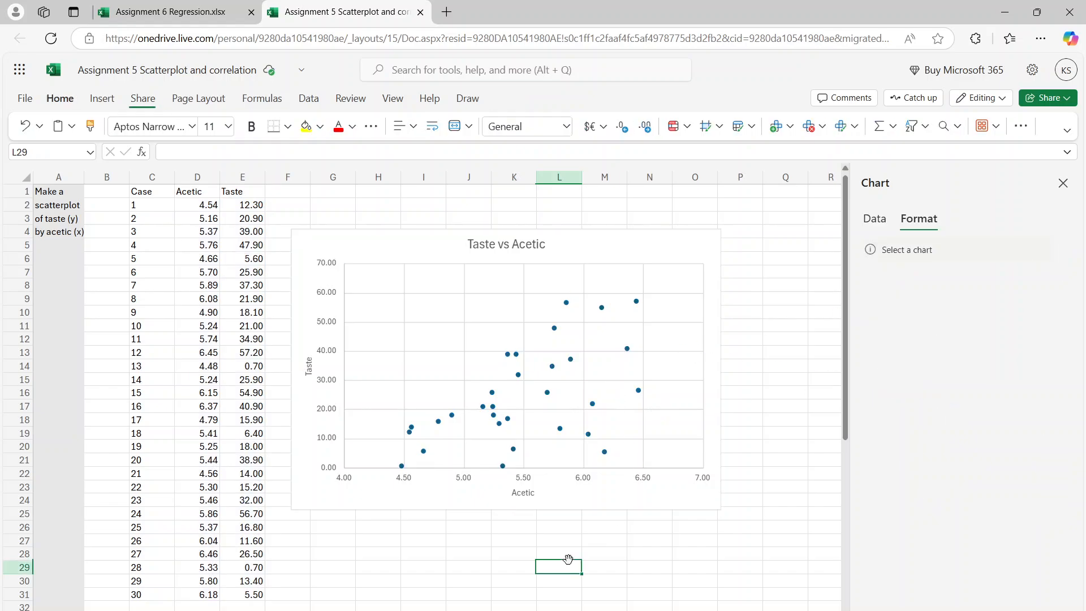
click(552, 380)
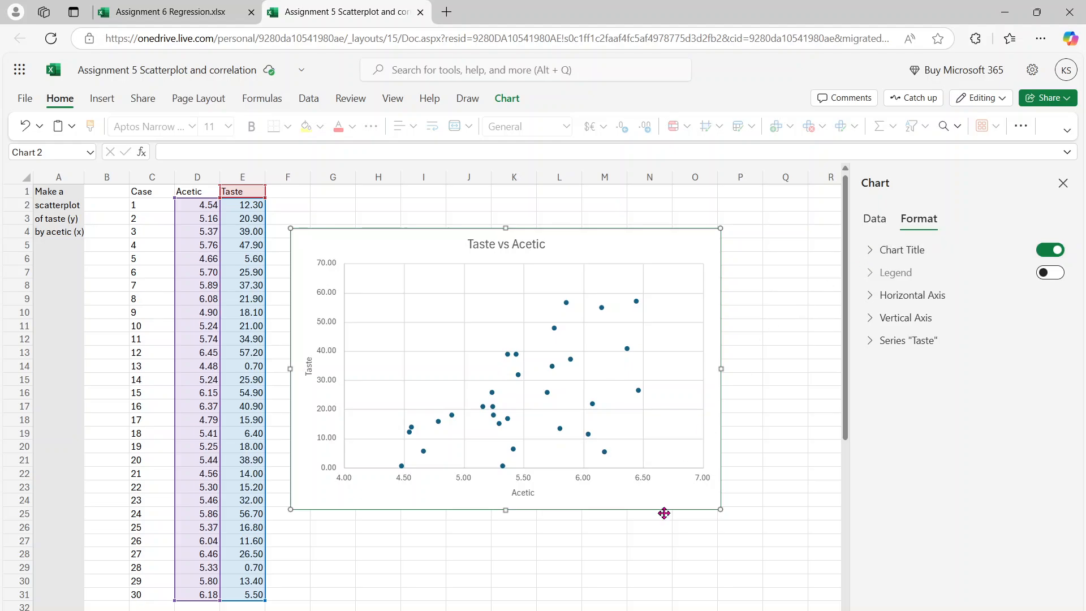
click(636, 565)
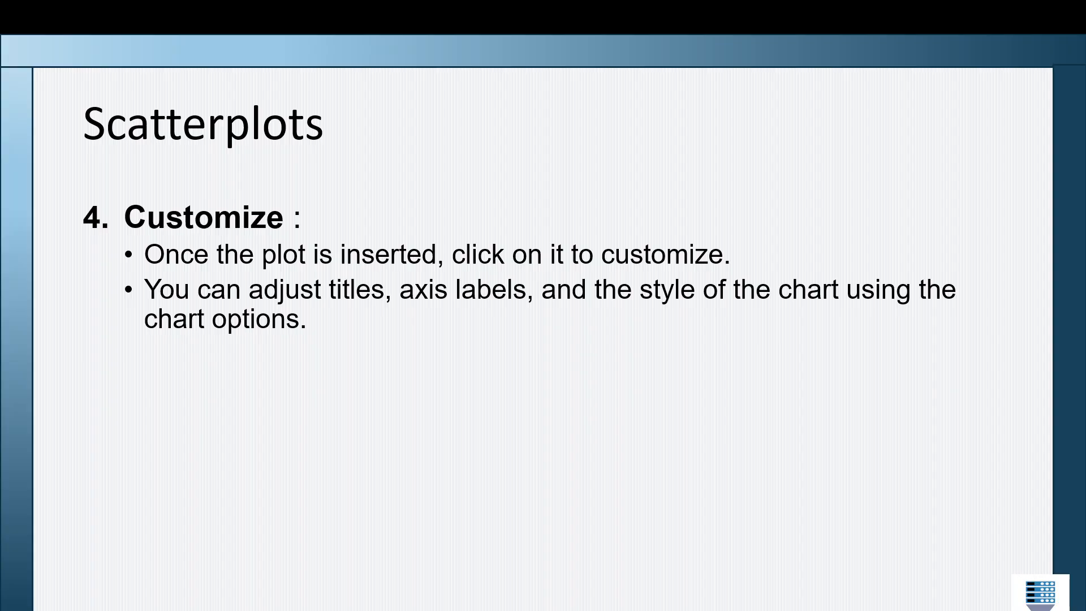
key(Right)
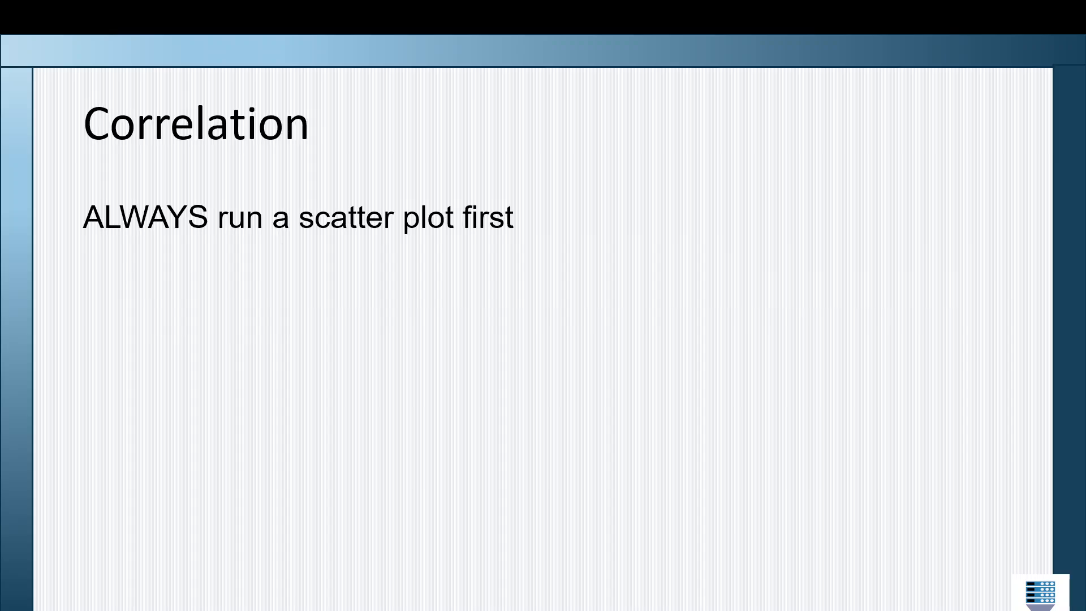